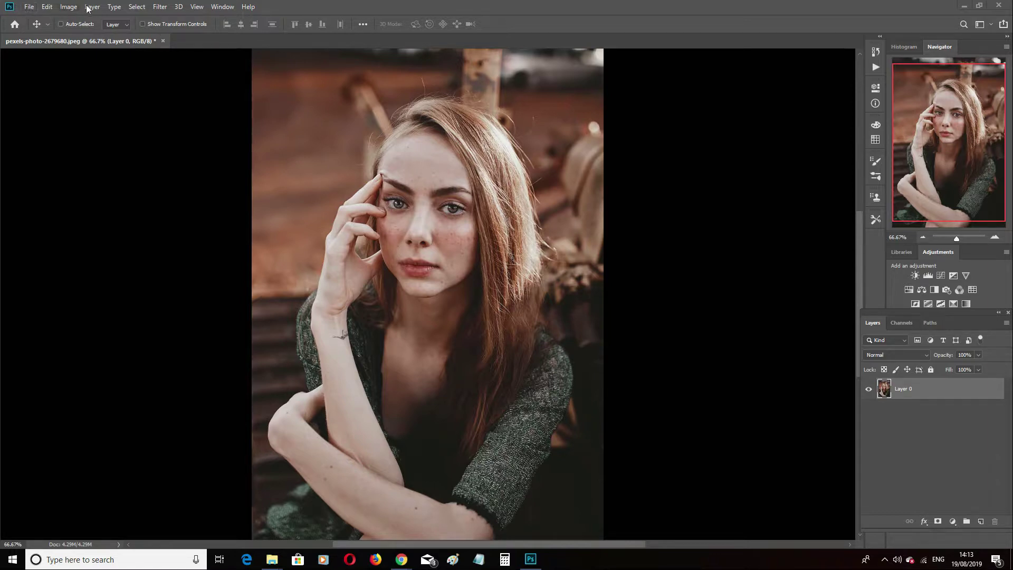
# Show the Tools panel and activate the Spot Healing Brush tool.
pyautogui.click(219, 8)
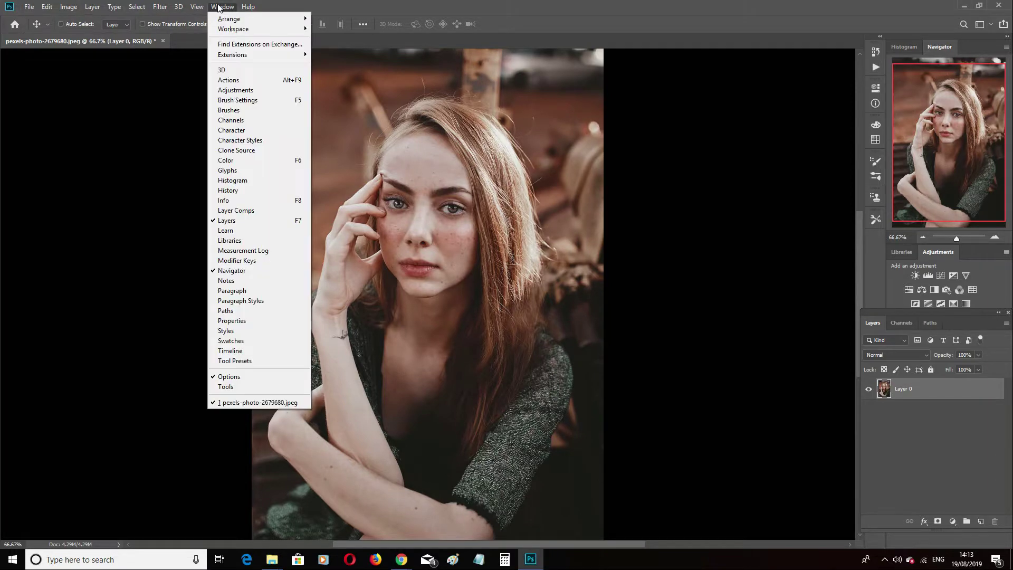
pyautogui.click(240, 387)
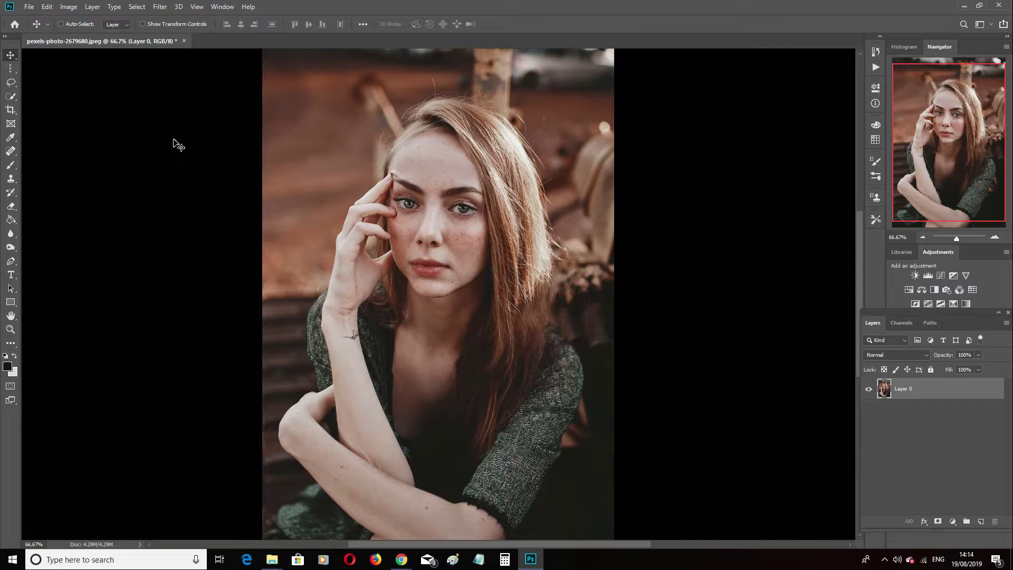
pyautogui.click(11, 152)
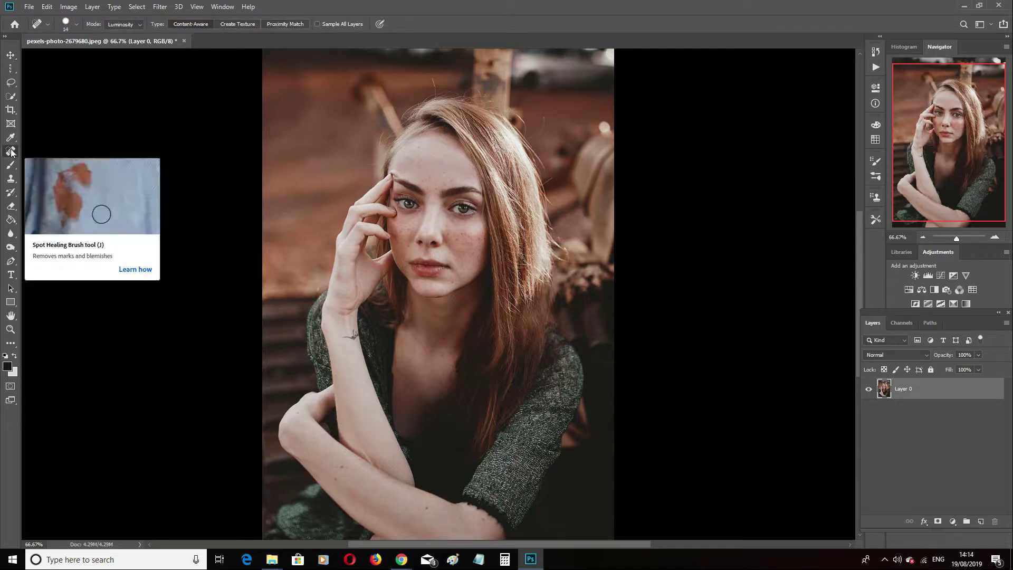
pyautogui.click(11, 152)
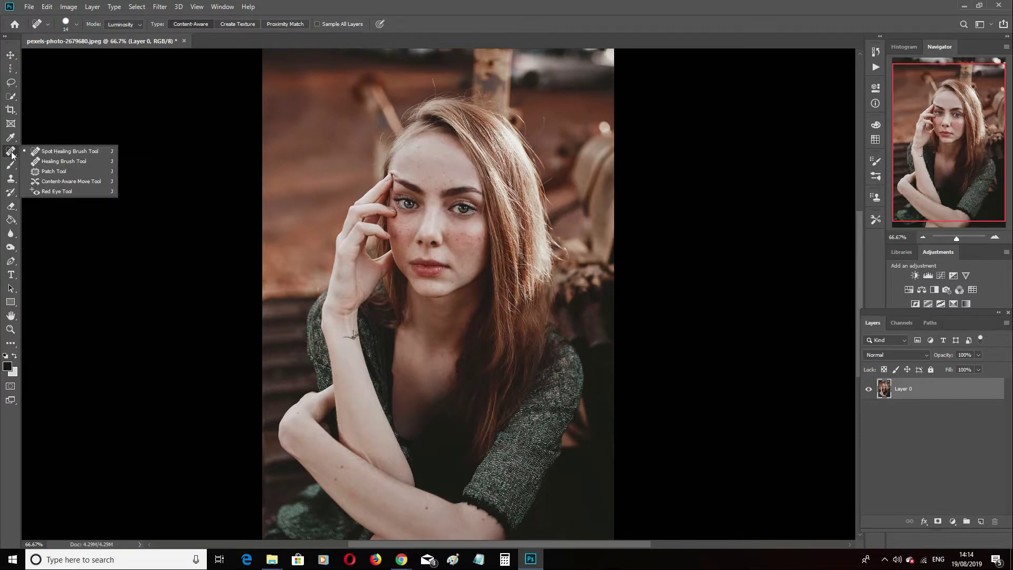
pyautogui.click(58, 125)
pyautogui.click(15, 154)
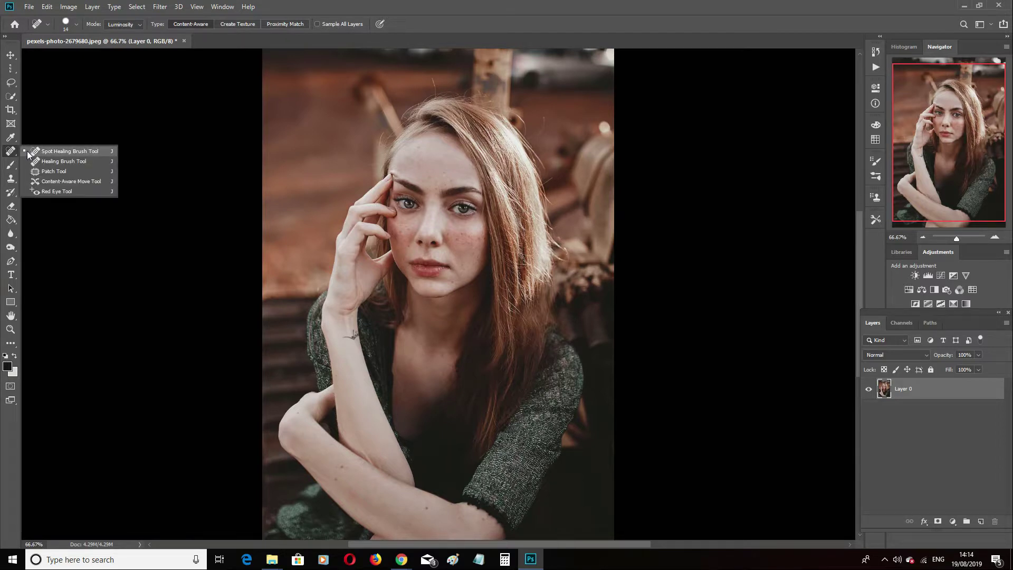
pyautogui.click(57, 153)
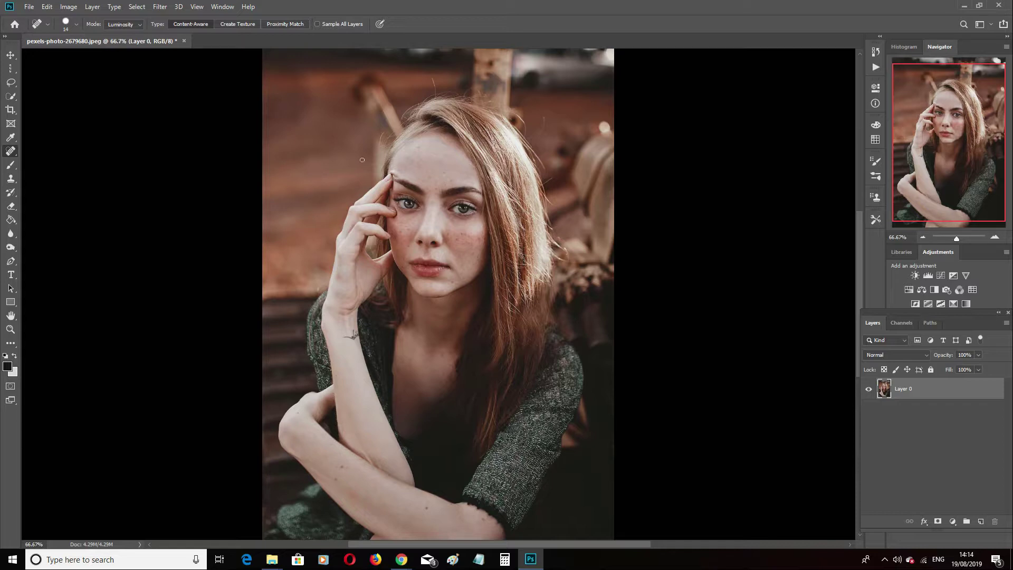
# Set the Spot Healing Brush size to 30 px.
pyautogui.click(76, 24)
pyautogui.click(30, 53)
pyautogui.write('30')
pyautogui.press('Return')
# Set the Spot Healing Brush size to 13 px for small facial blemishes.
pyautogui.hotkey('ctrl', '+')
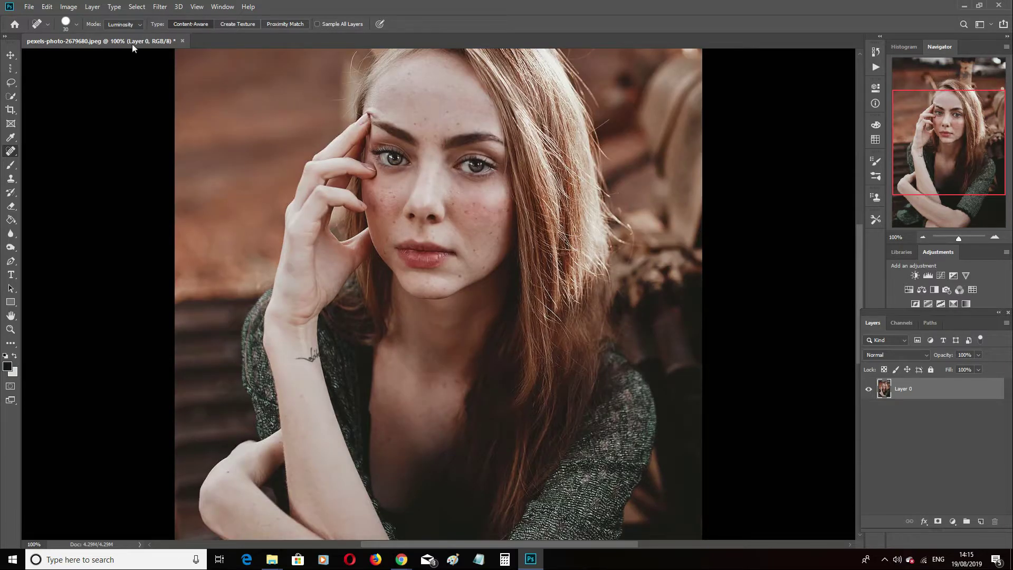
pyautogui.click(78, 24)
pyautogui.moveTo(27, 53); pyautogui.dragTo(26, 53)
pyautogui.press('Return')
pyautogui.click(77, 24)
pyautogui.write('13')
pyautogui.press('Return')
# Heal the freckles on the woman's hair-side cheek, from beside the nose to below the eye.
pyautogui.click(466, 213)
pyautogui.click(473, 204)
pyautogui.click(476, 217)
pyautogui.click(484, 218)
pyautogui.click(451, 190)
# Heal the small spots across the woman's forehead above the eyebrows.
pyautogui.click(434, 137)
pyautogui.click(448, 130)
pyautogui.click(455, 122)
pyautogui.click(430, 119)
pyautogui.click(425, 118)
pyautogui.click(416, 125)
# Heal the blemishes on the cheek next to the raised hand.
pyautogui.click(387, 239)
pyautogui.click(384, 252)
pyautogui.click(393, 198)
pyautogui.click(381, 201)
# Heal the spots along the jaw and outer cheek on the side of the long hair.
pyautogui.click(459, 276)
pyautogui.click(473, 251)
pyautogui.click(485, 269)
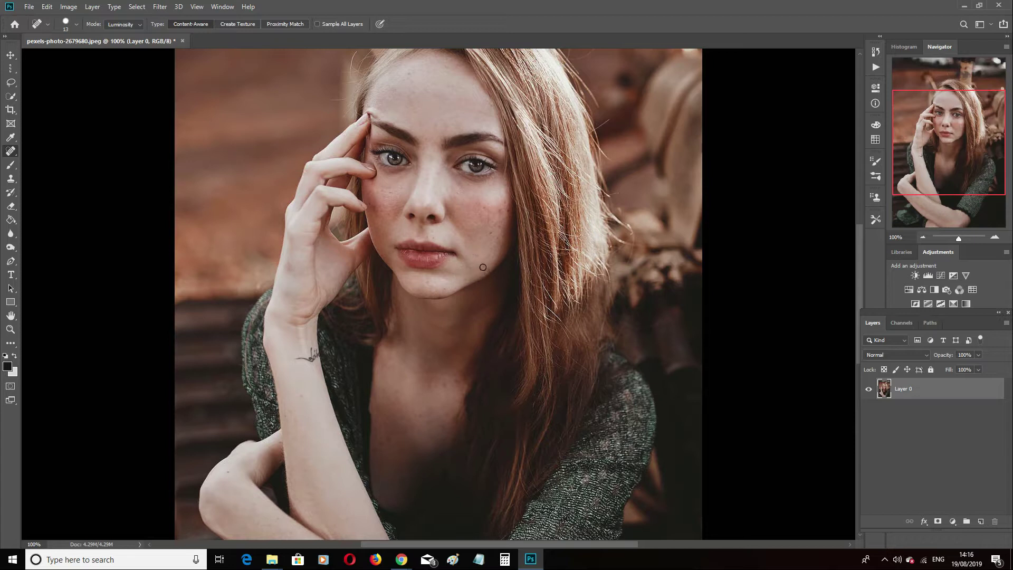
pyautogui.click(490, 232)
pyautogui.click(499, 227)
pyautogui.click(504, 204)
# Heal the dark moles on the woman's folded lower forearm.
pyautogui.moveTo(858, 282); pyautogui.dragTo(782, 340)
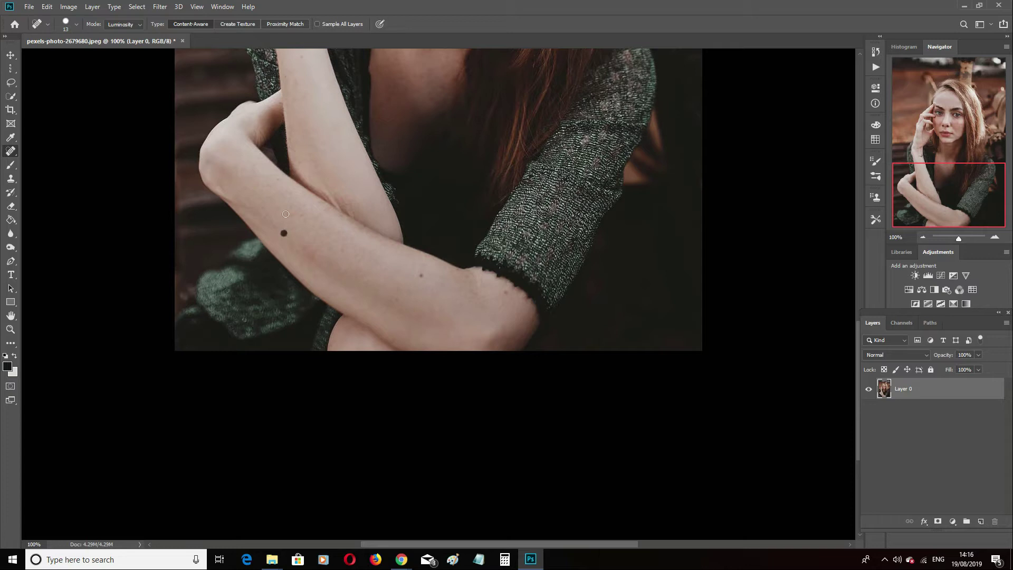
pyautogui.hotkey('ctrl', 'z')
pyautogui.hotkey('ctrl', 'shift', 'z')
# Heal the remaining blemishes on the lower outer cheek beside the long hair.
pyautogui.scroll(5, 472, 288)
pyautogui.scroll(7, 472, 287)
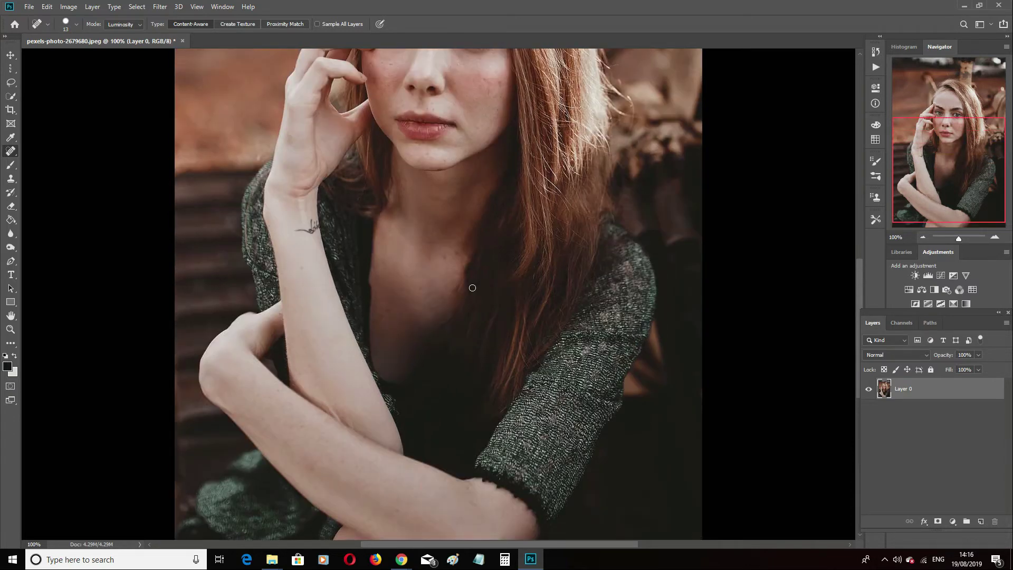
pyautogui.scroll(1, 473, 287)
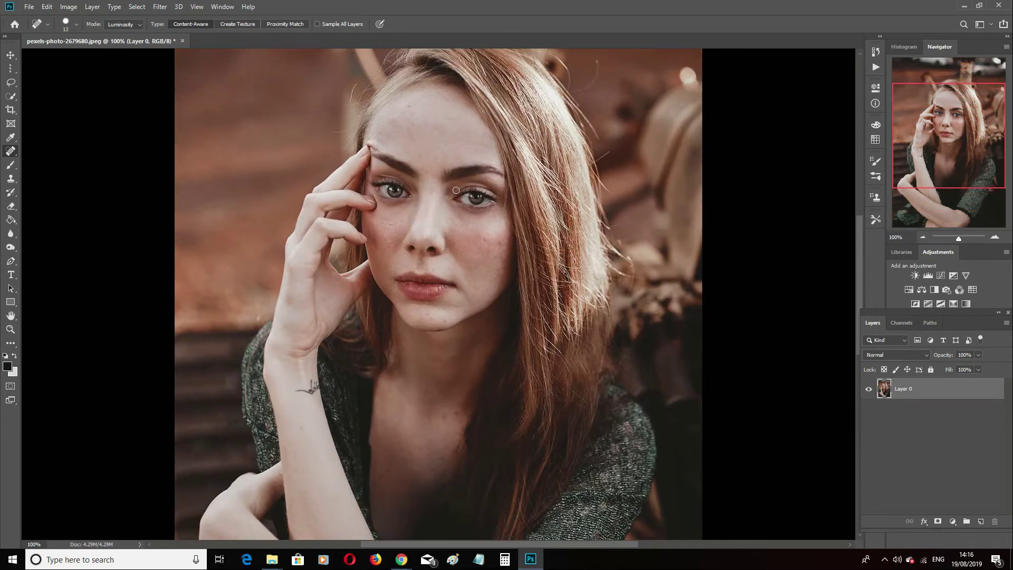
pyautogui.click(500, 265)
pyautogui.click(502, 258)
pyautogui.click(10, 153)
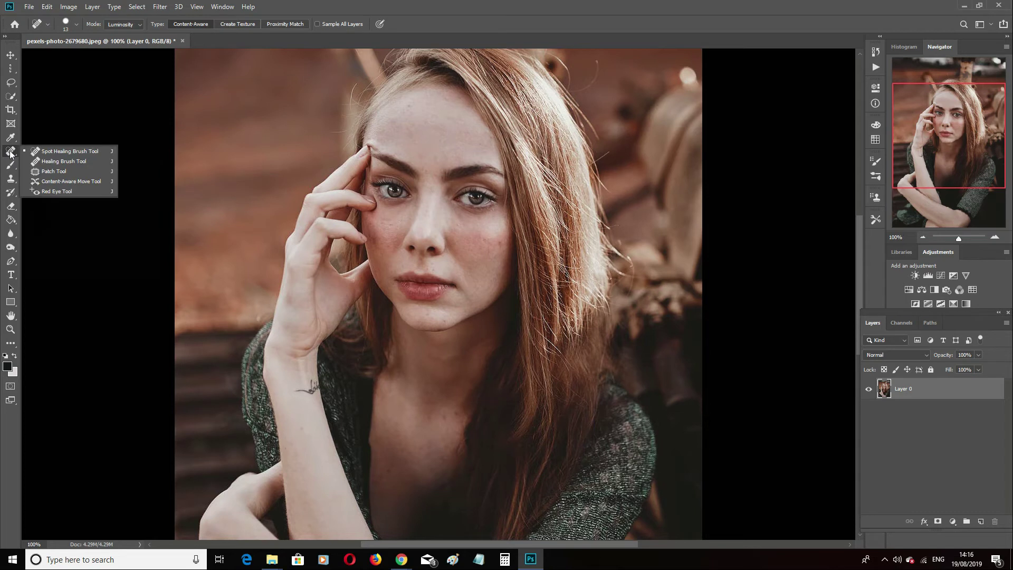
pyautogui.click(55, 152)
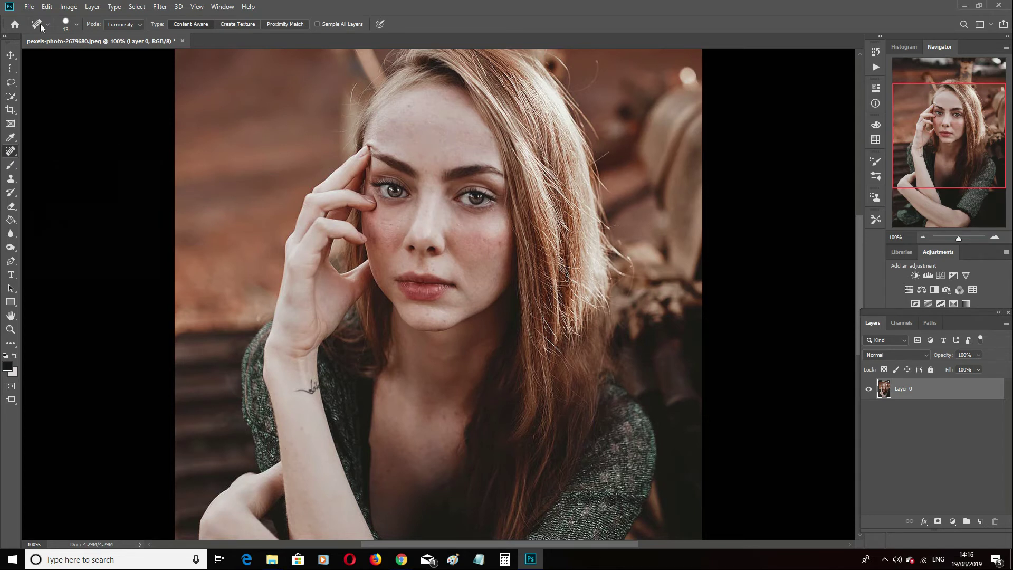
pyautogui.click(73, 26)
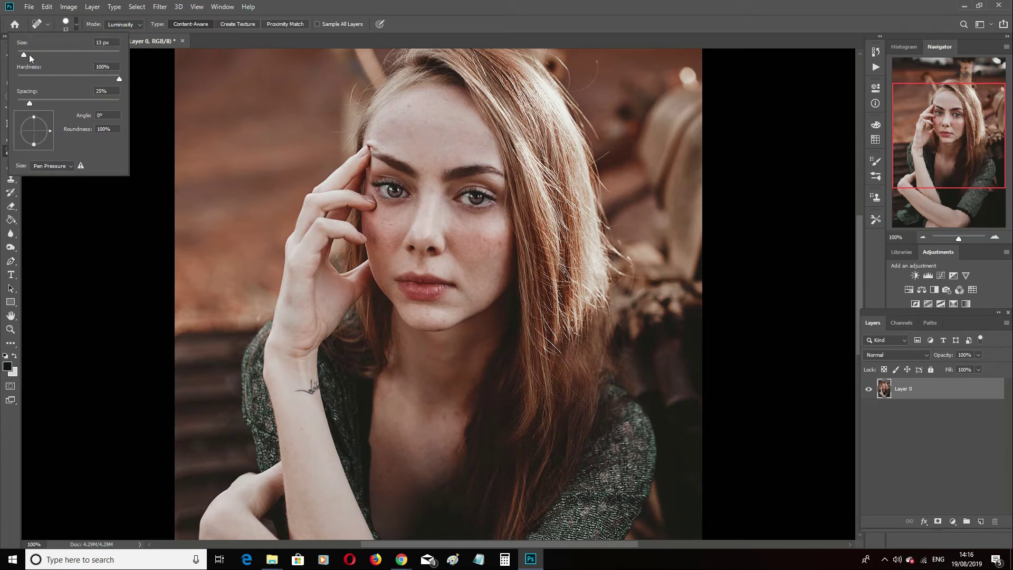
pyautogui.click(376, 4)
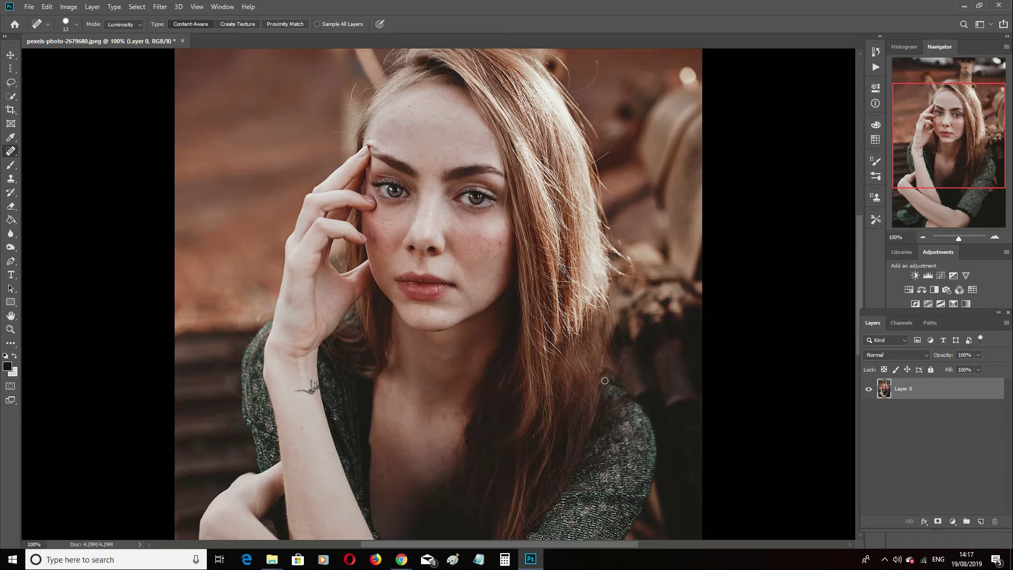
pyautogui.hotkey('ctrl', '-')
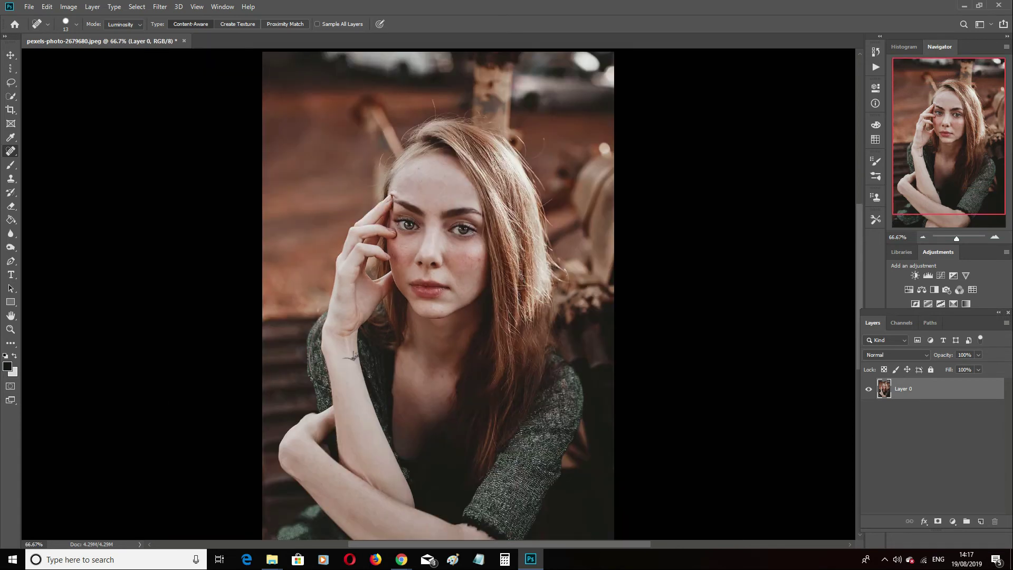